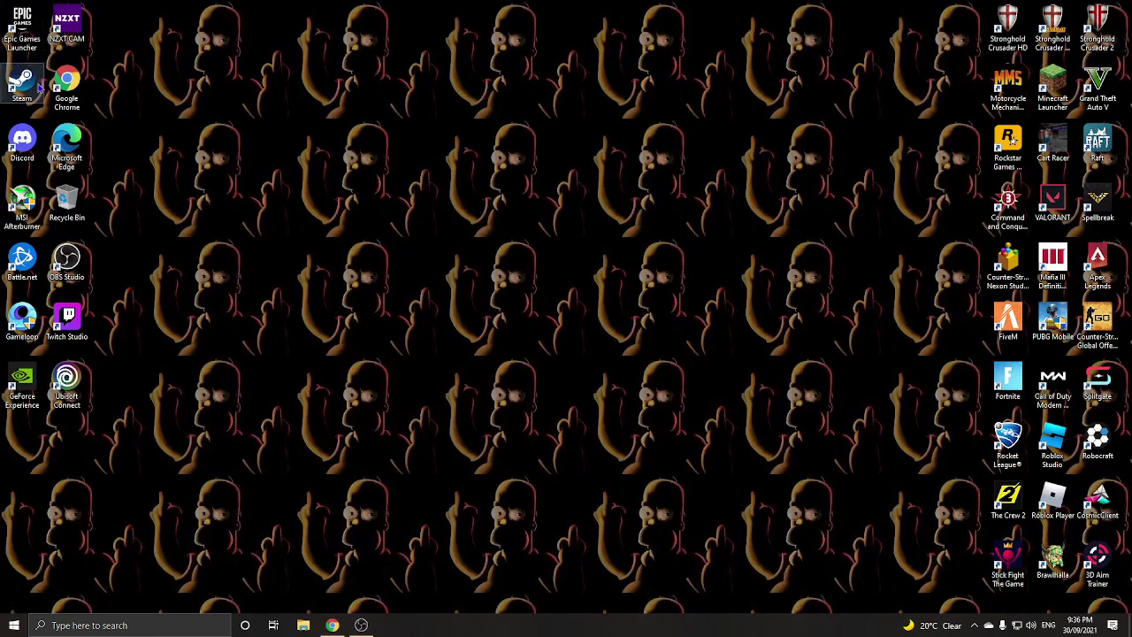
Launch Steam and open Steam Support from the Help menu to see its help topics.
double_click(39, 86)
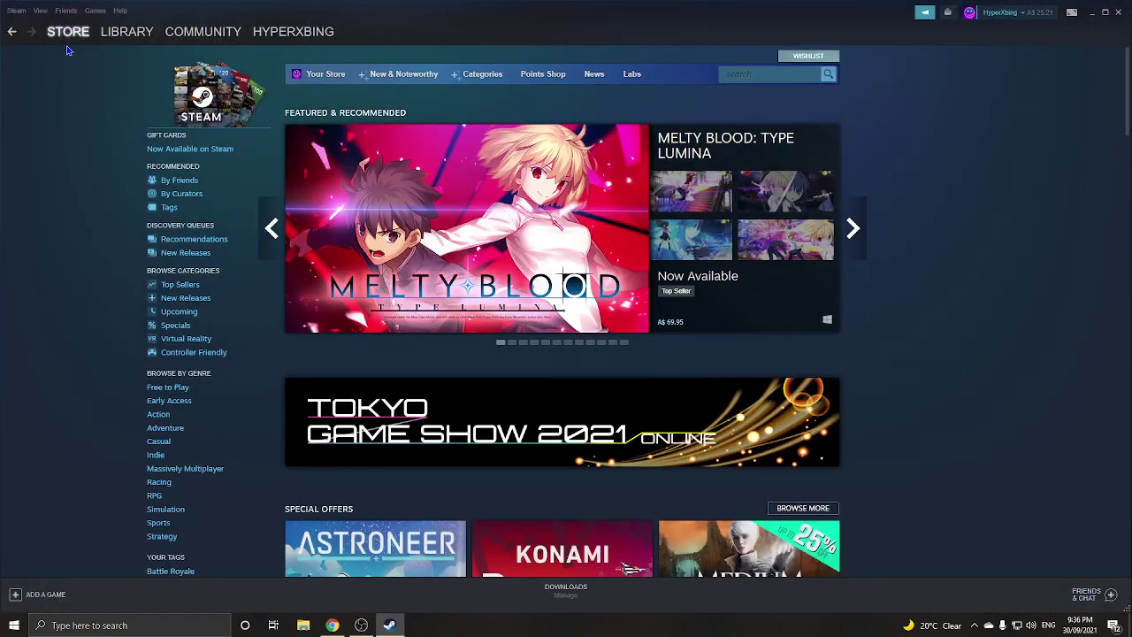
click(119, 10)
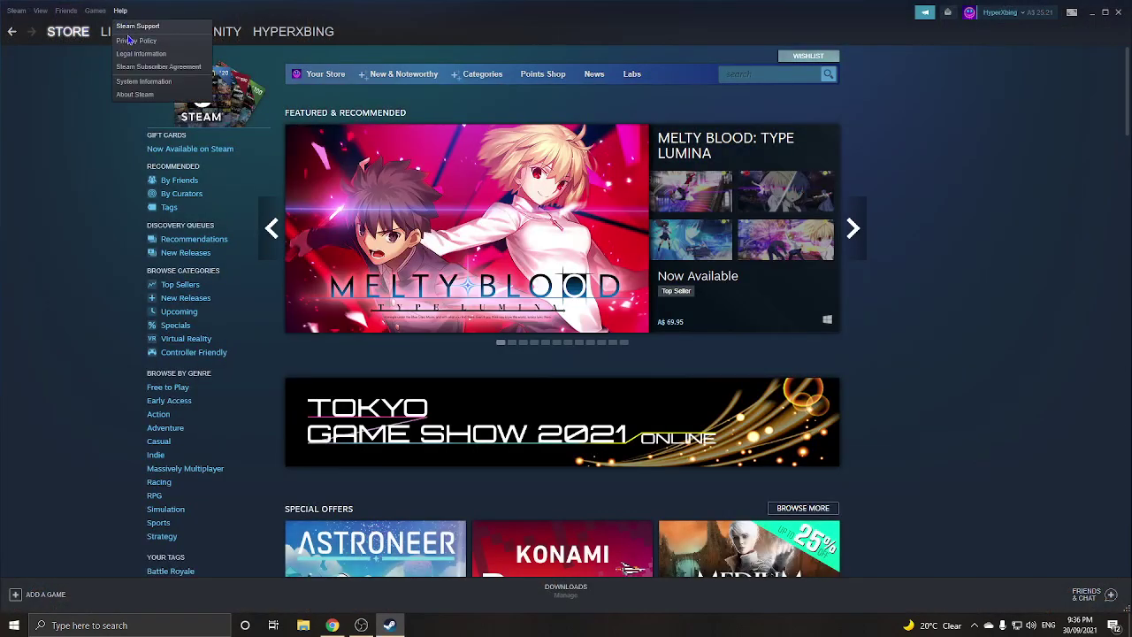
click(135, 28)
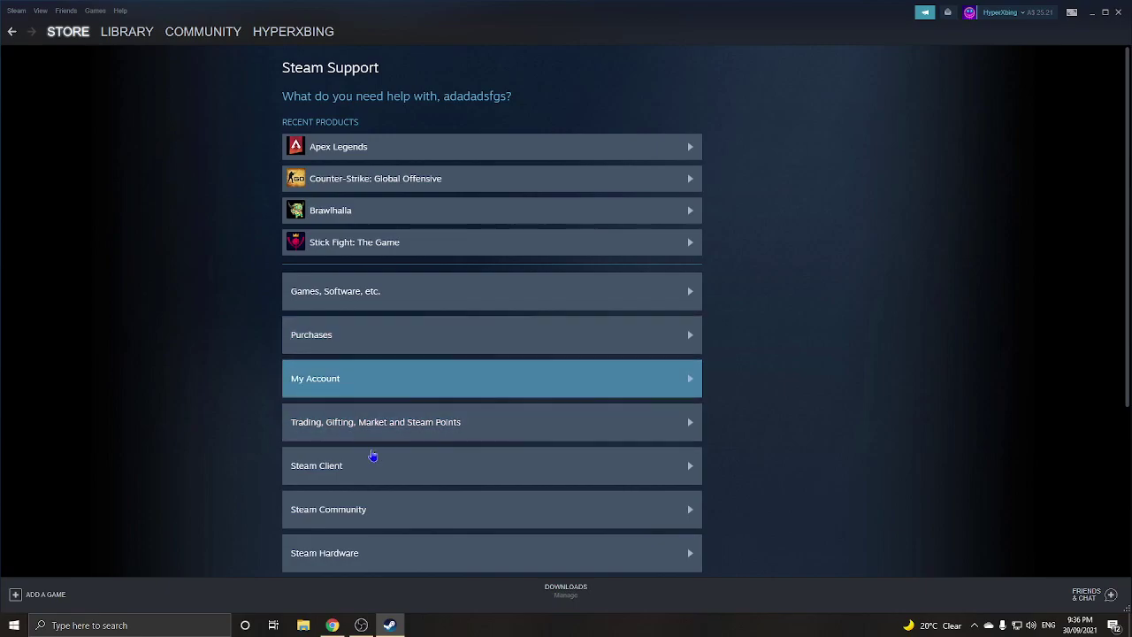
scroll(579, 434, down, 2)
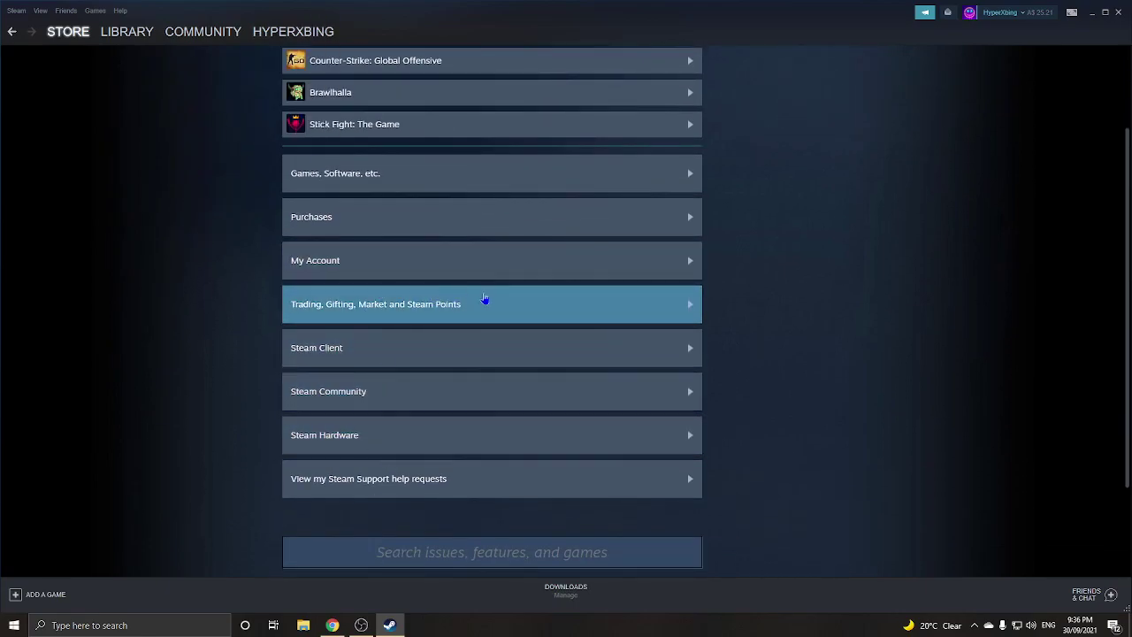
scroll(795, 297, up, 2)
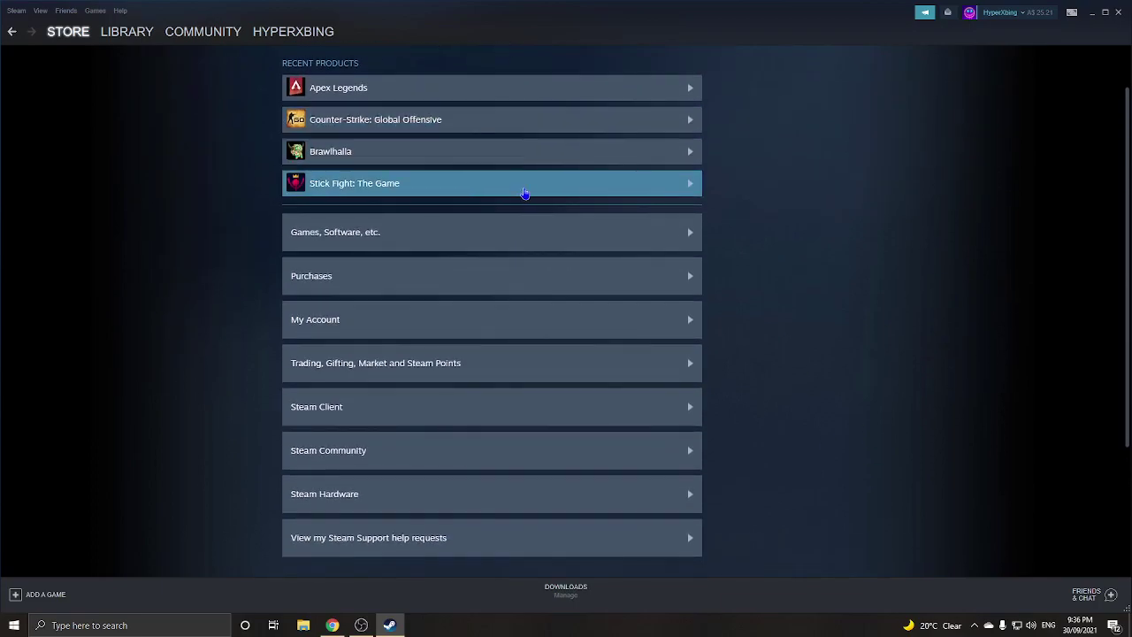
Open Purchases and browse the six-month purchase list, including Stick Fight: The Game at A$ 7.50.
click(392, 345)
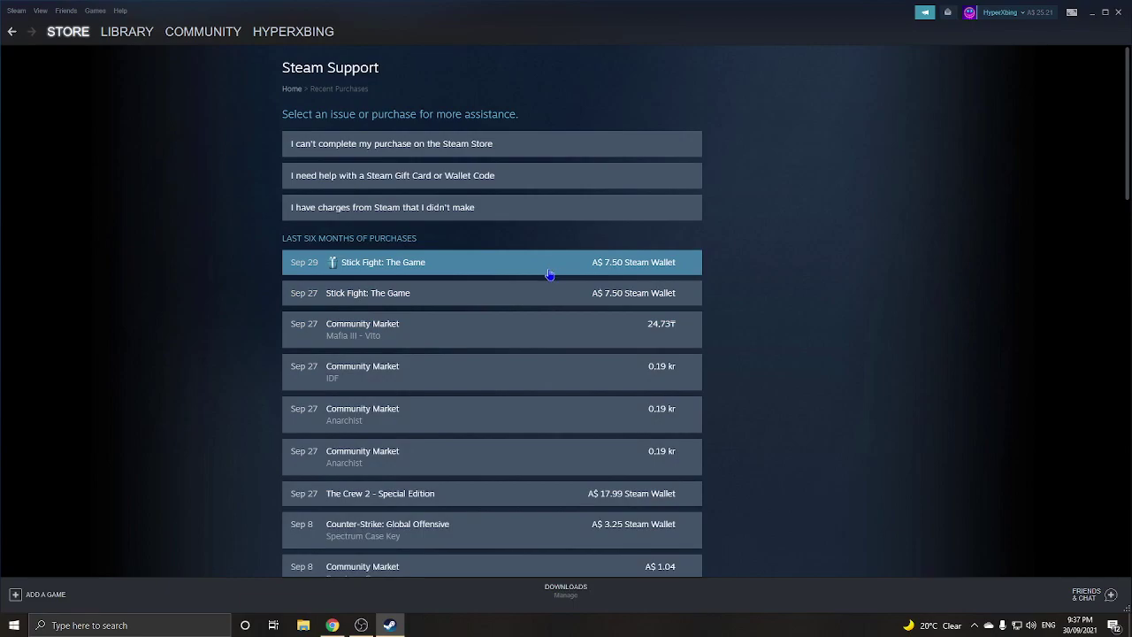
scroll(537, 292, down, 1)
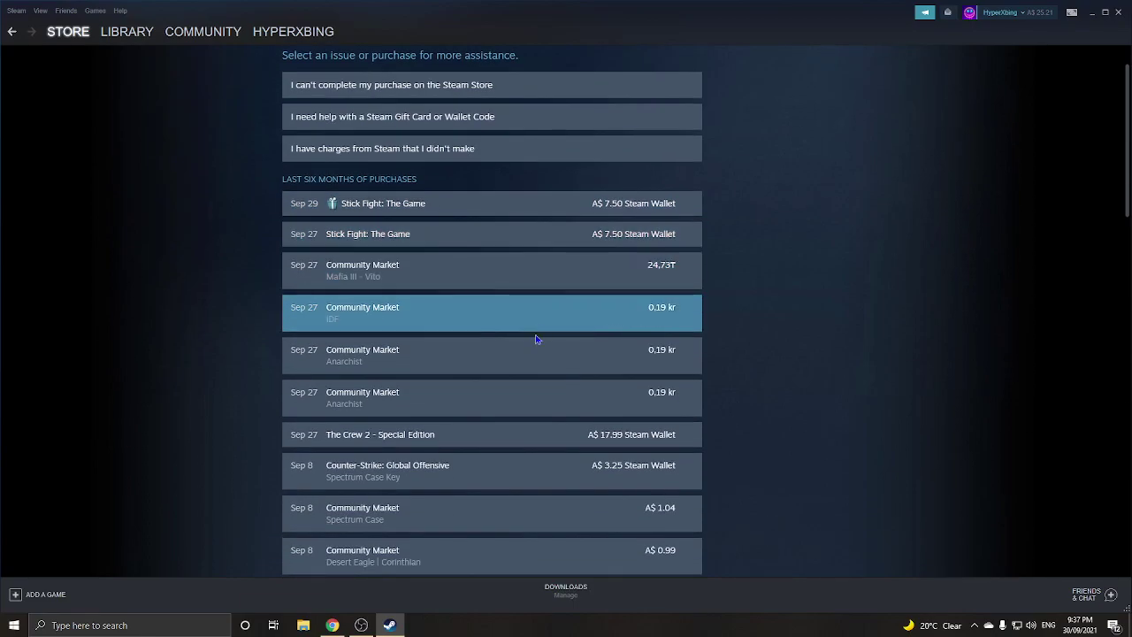
scroll(535, 336, down, 3)
scroll(454, 244, down, 2)
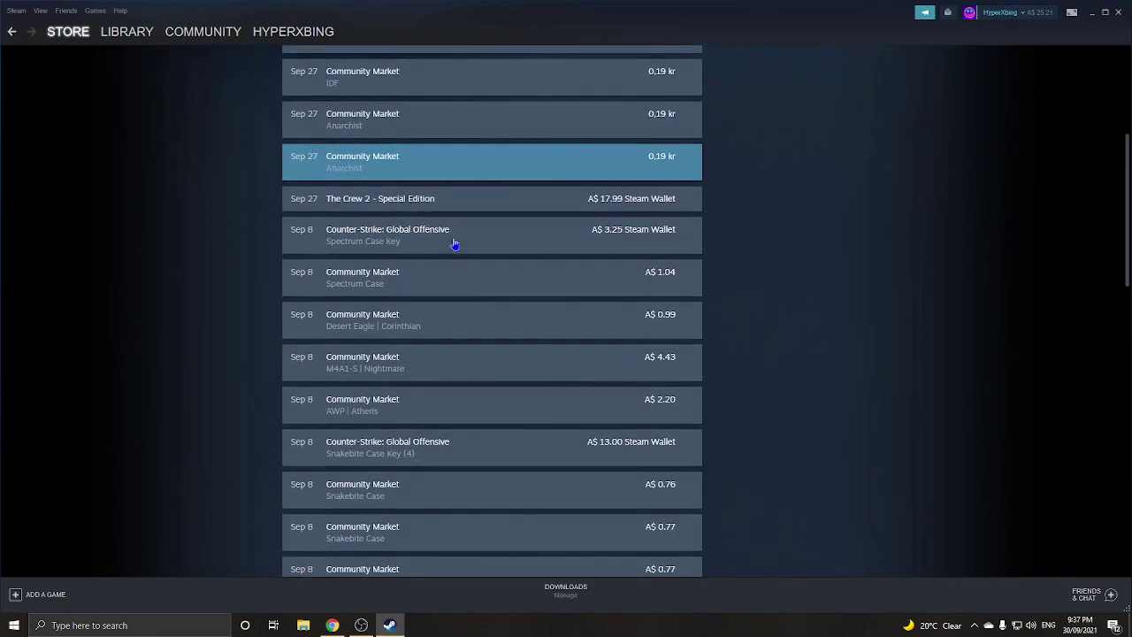
scroll(471, 300, down, 1)
scroll(468, 316, down, 6)
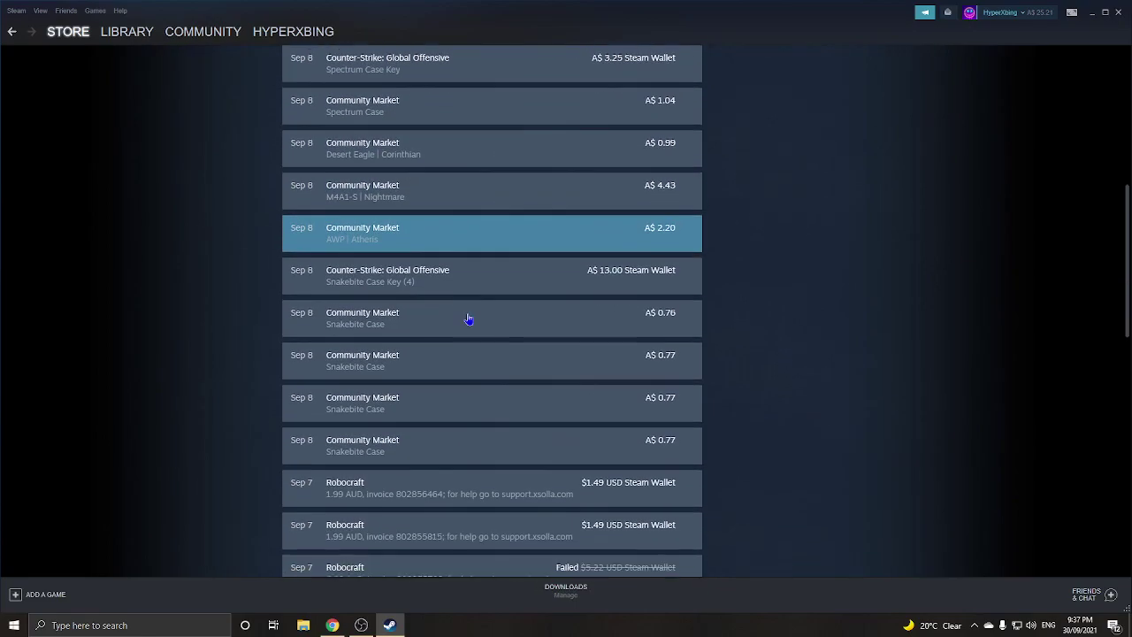
scroll(407, 276, up, 7)
scroll(395, 277, down, 6)
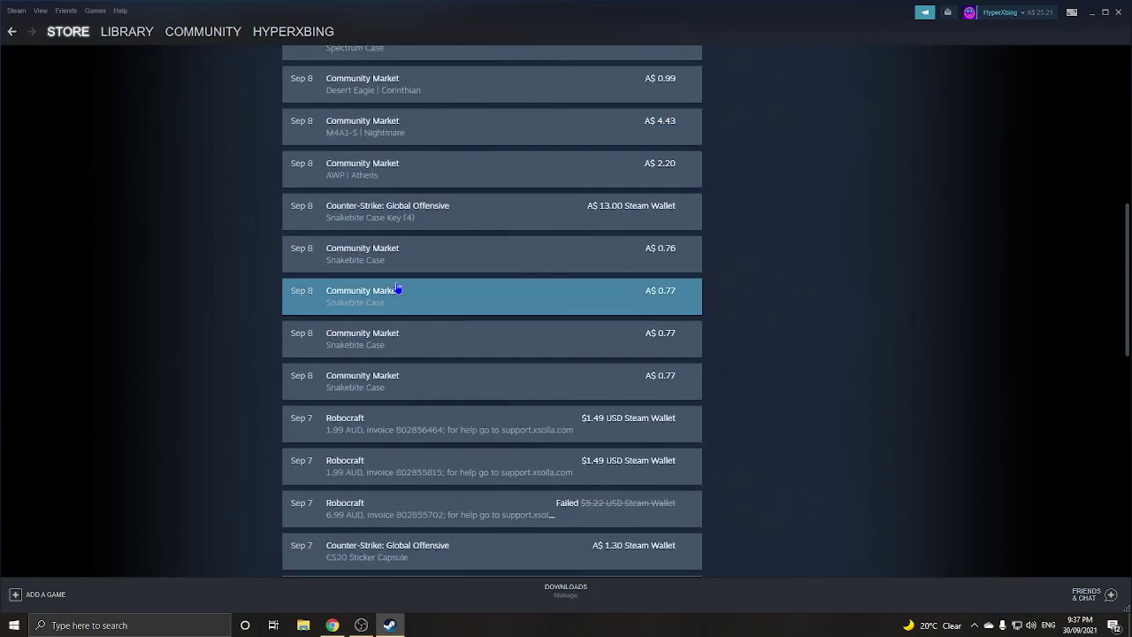
scroll(398, 289, up, 6)
scroll(397, 289, up, 2)
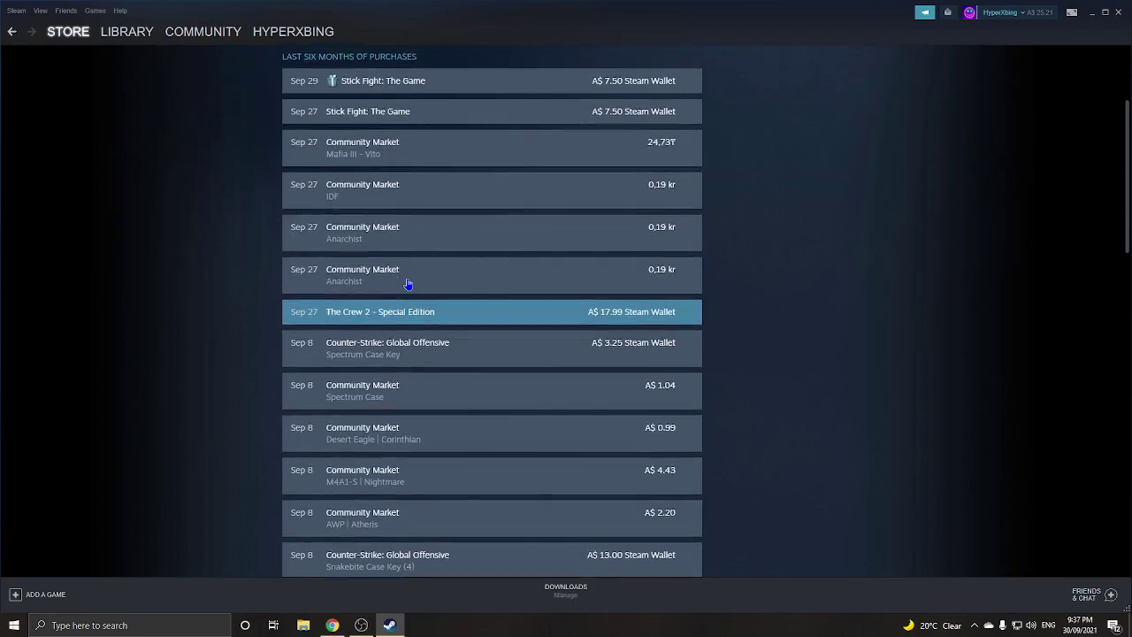
scroll(412, 309, up, 1)
scroll(413, 319, up, 1)
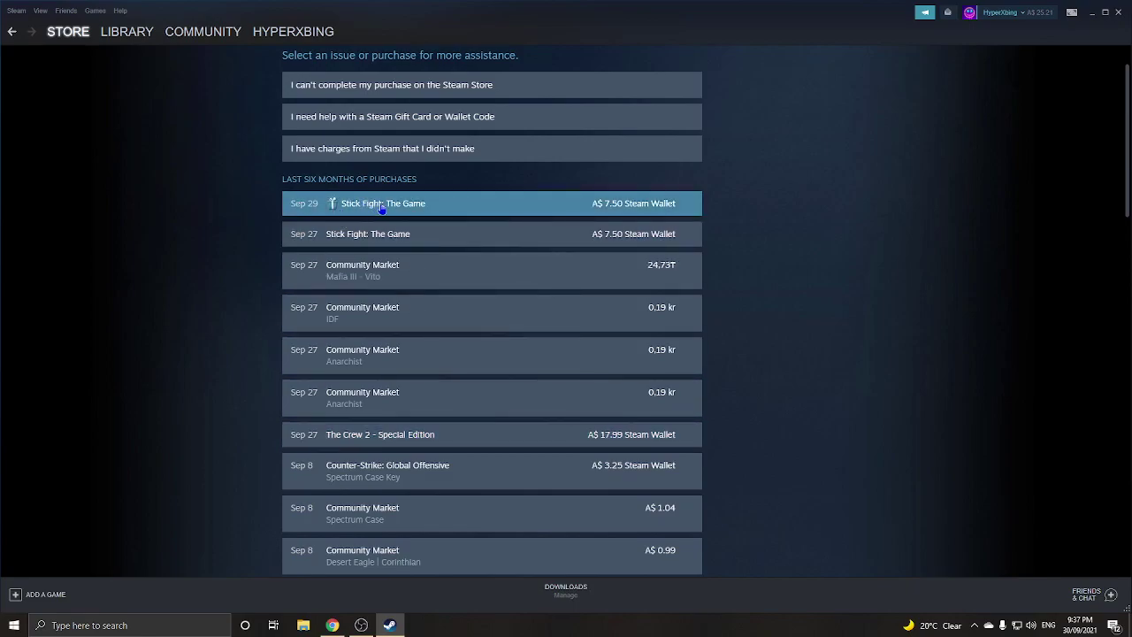
Select The Crew 2 – Special Edition purchase and the issue that leads to requesting a refund.
click(629, 443)
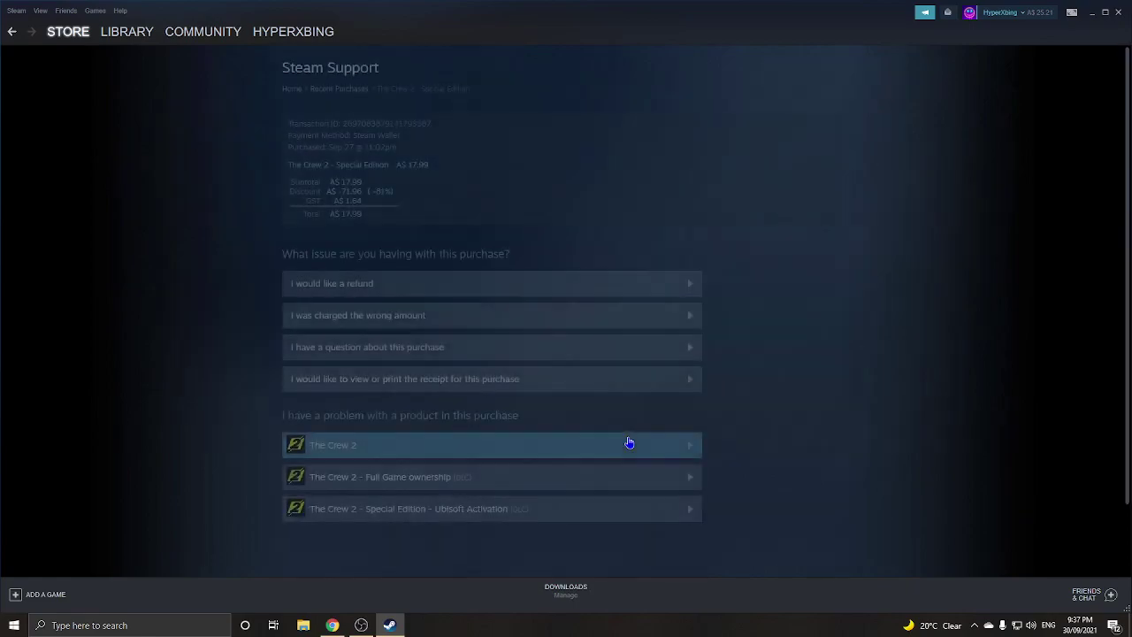
click(522, 292)
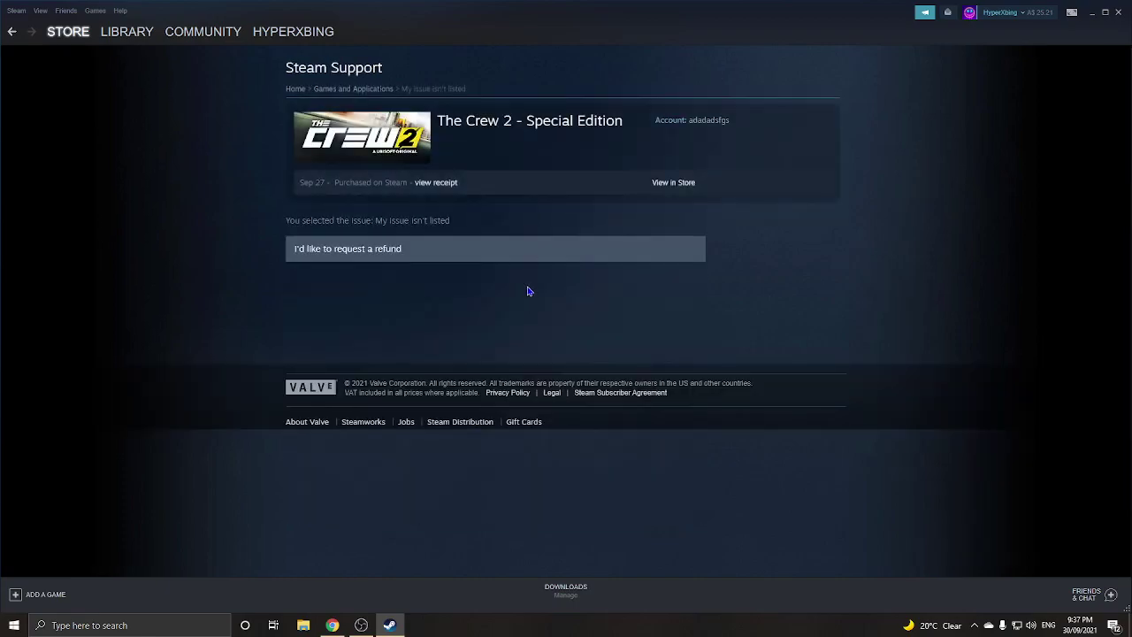
click(312, 256)
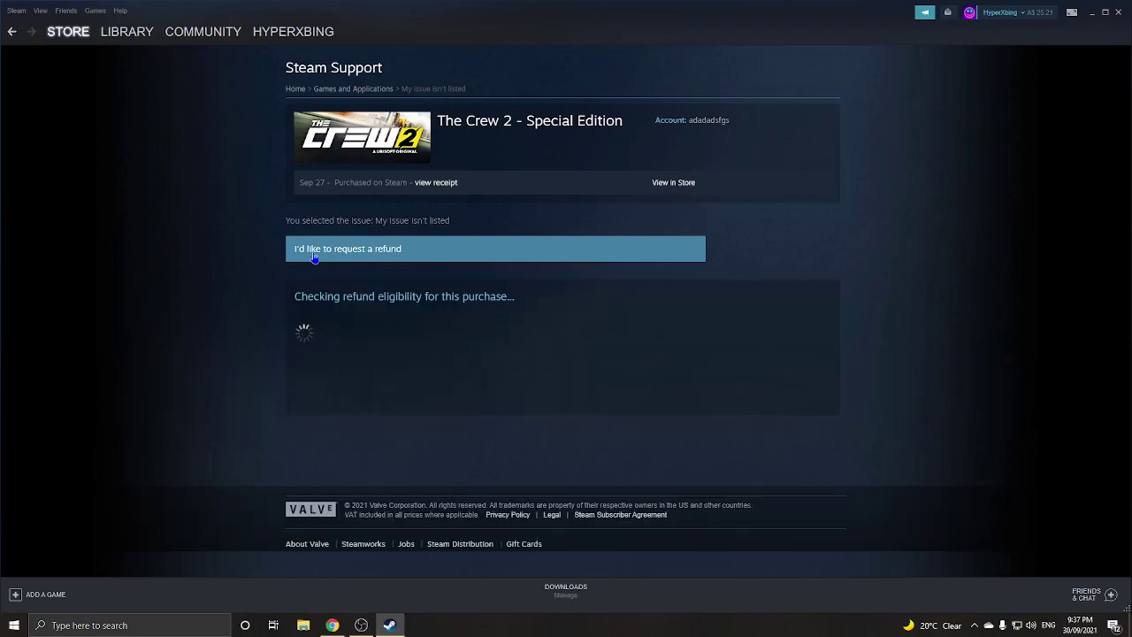
scroll(652, 393, down, 1)
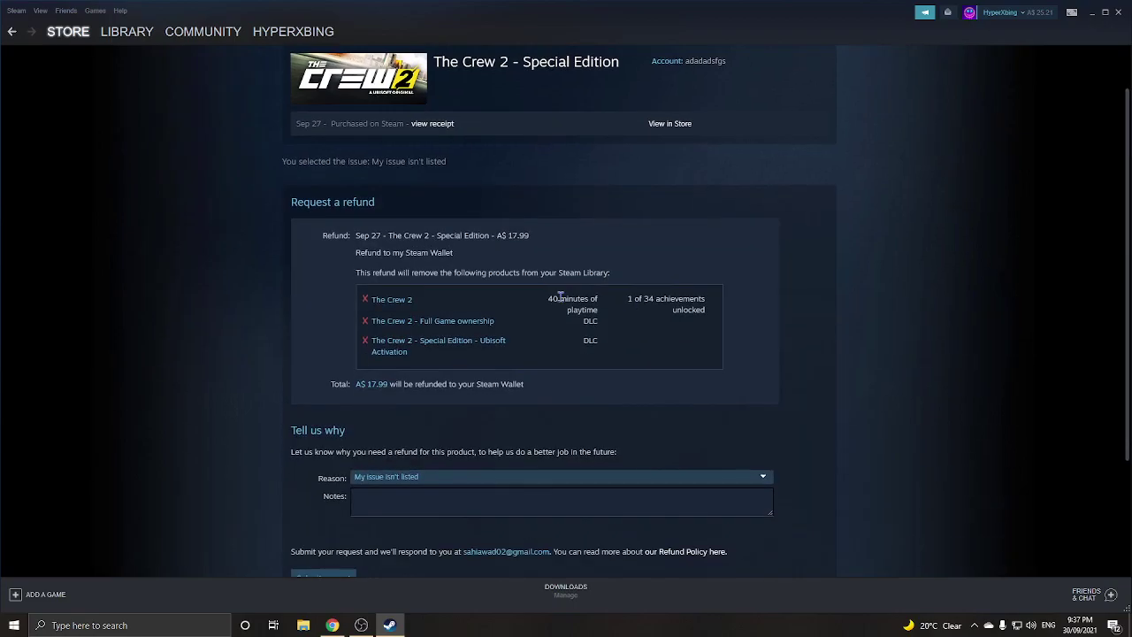
drag(354, 310, 519, 374)
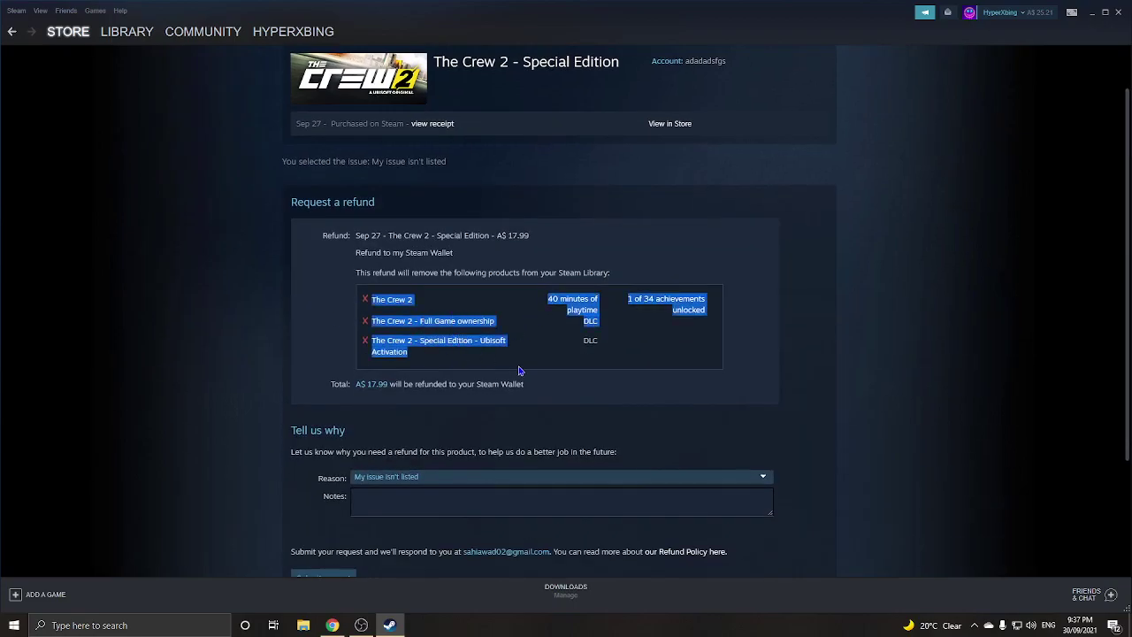
drag(604, 356, 760, 304)
drag(547, 299, 607, 312)
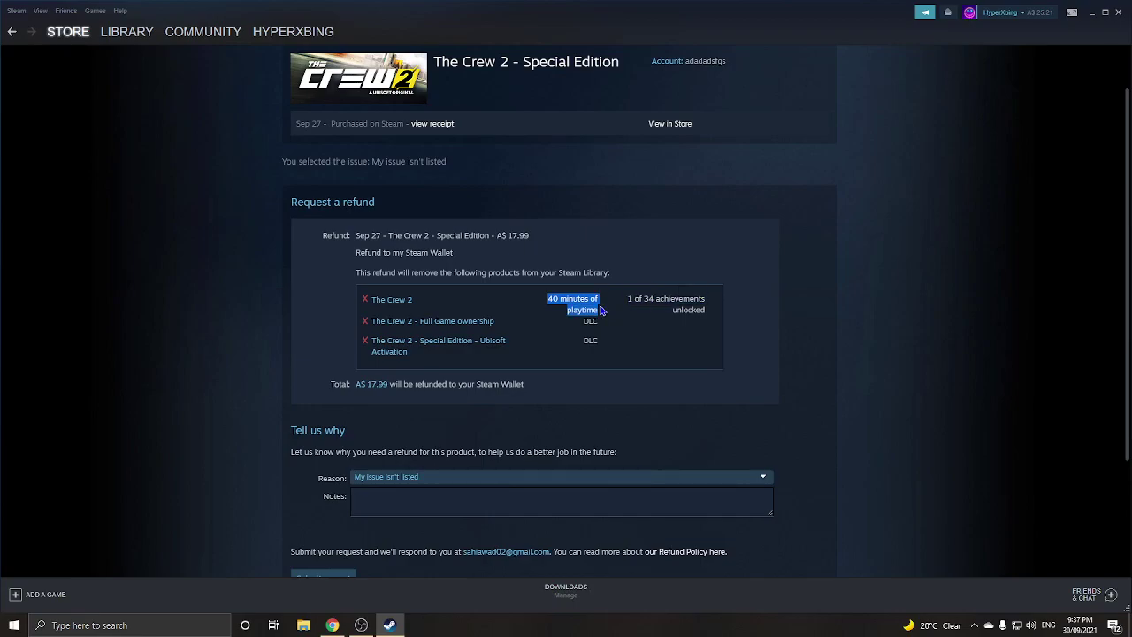
click(650, 346)
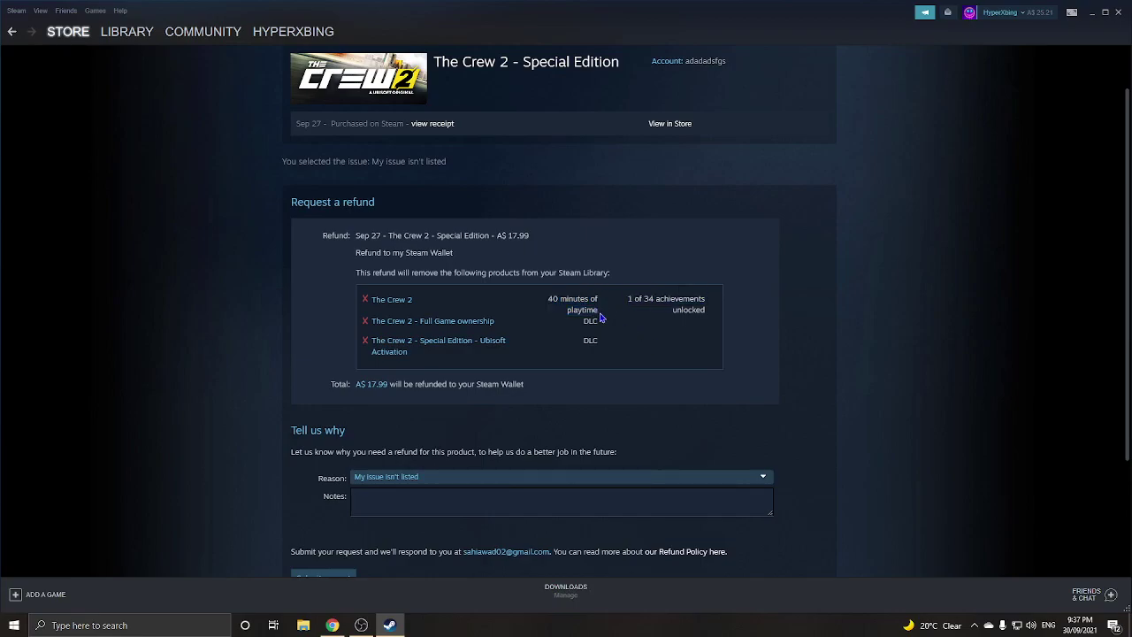
drag(549, 301, 600, 312)
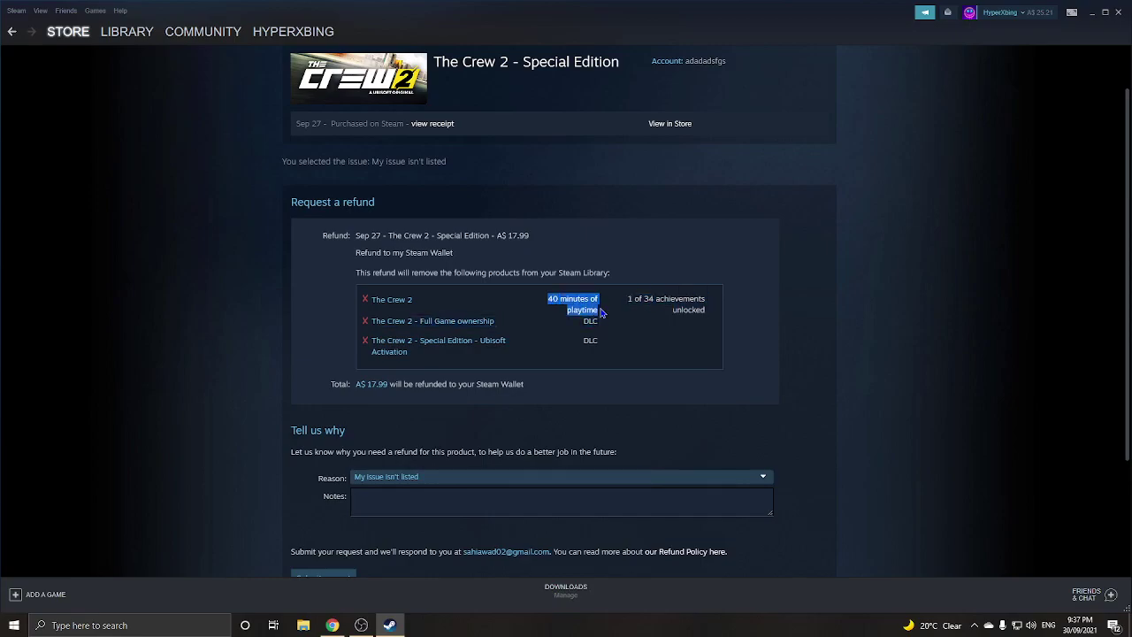
click(624, 341)
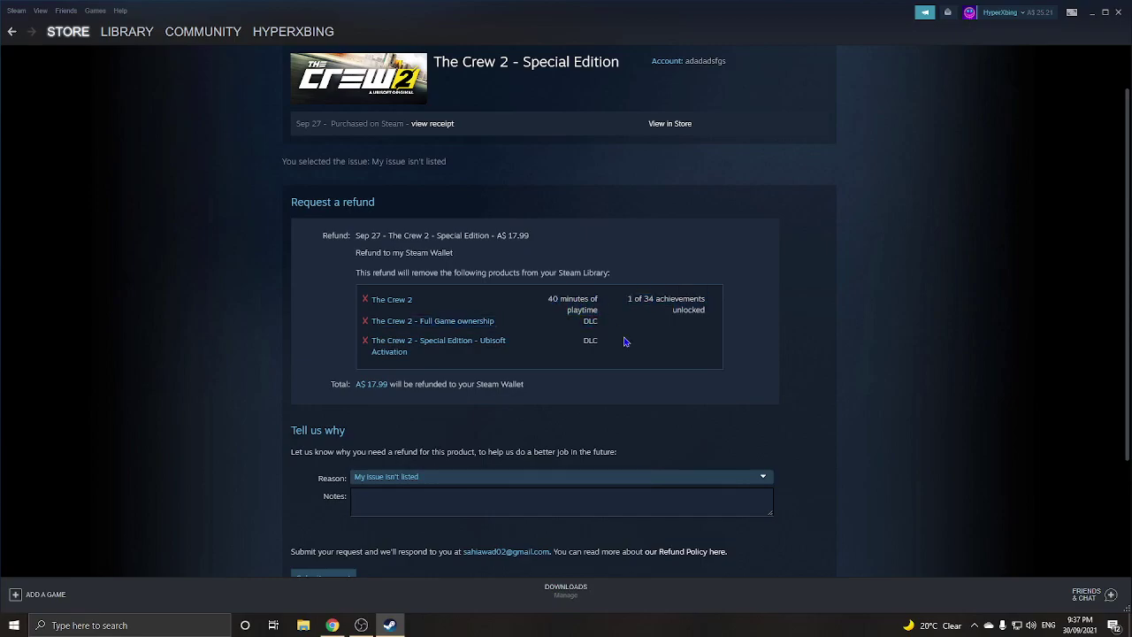
scroll(581, 351, down, 2)
scroll(397, 310, up, 1)
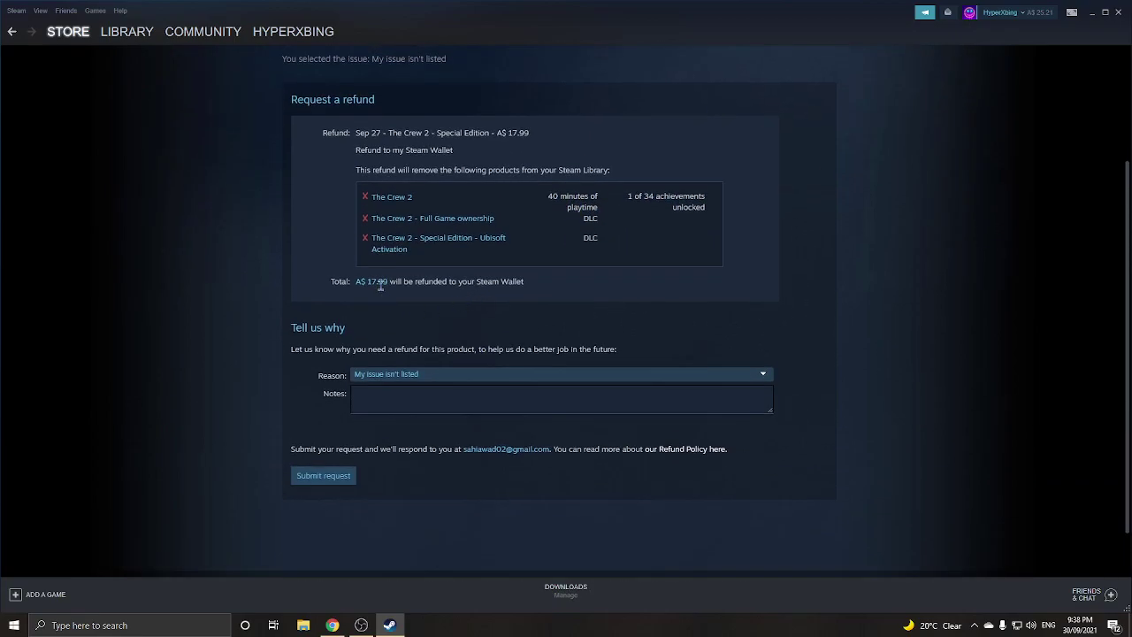
drag(360, 281, 397, 278)
drag(375, 194, 431, 239)
click(431, 239)
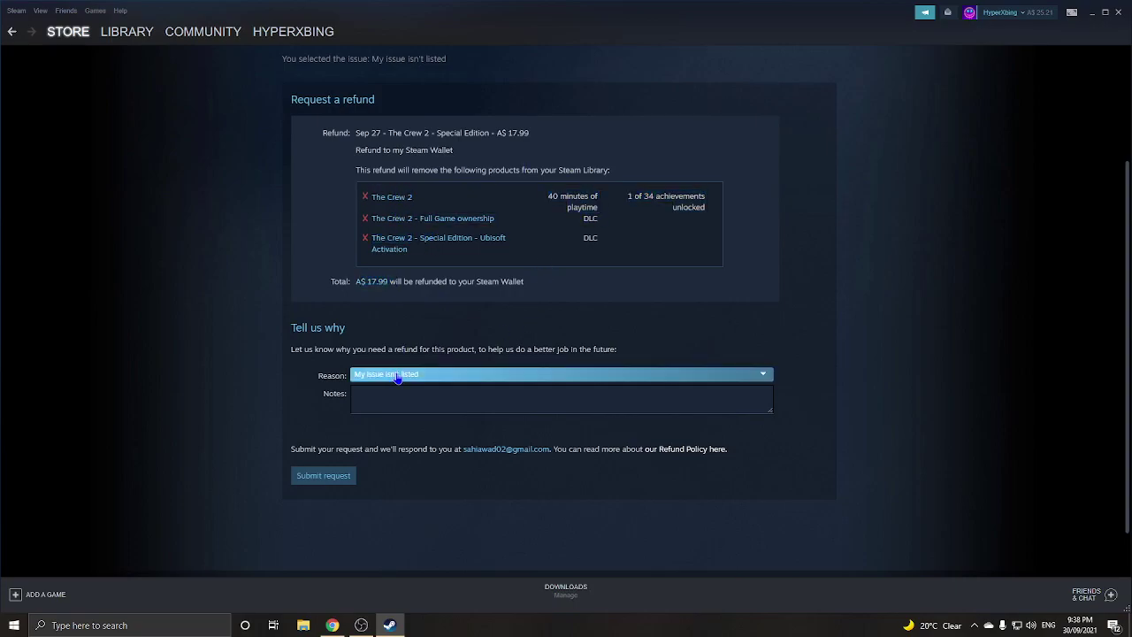
click(442, 379)
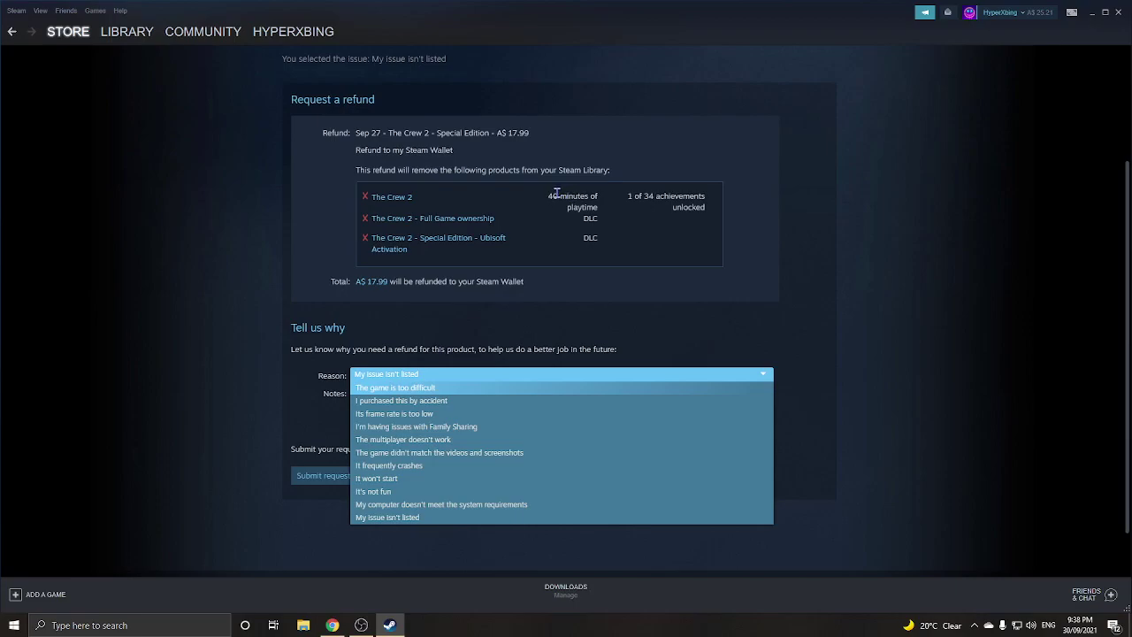
click(391, 523)
click(366, 398)
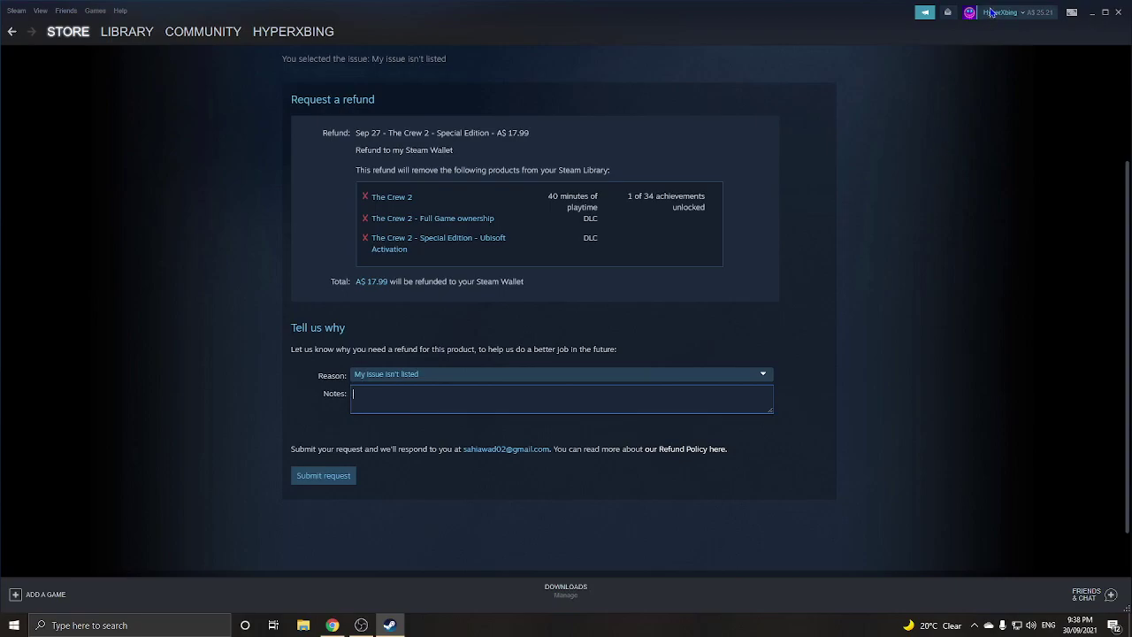
Go to the Steam Wallet page via the account menu and open the account details page.
click(1016, 19)
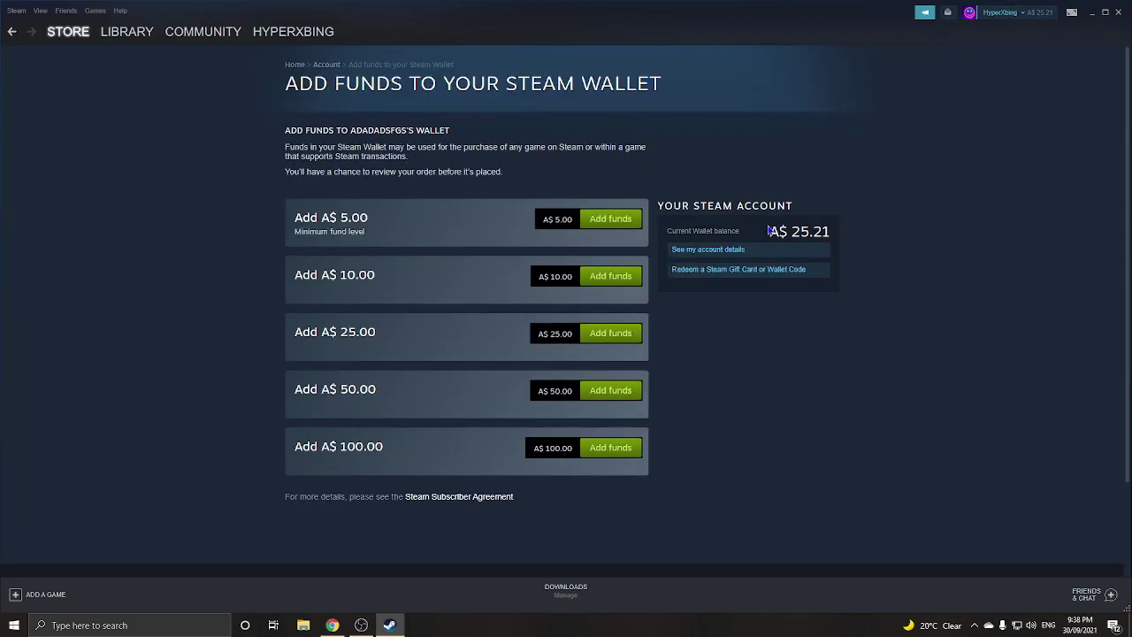
click(1043, 12)
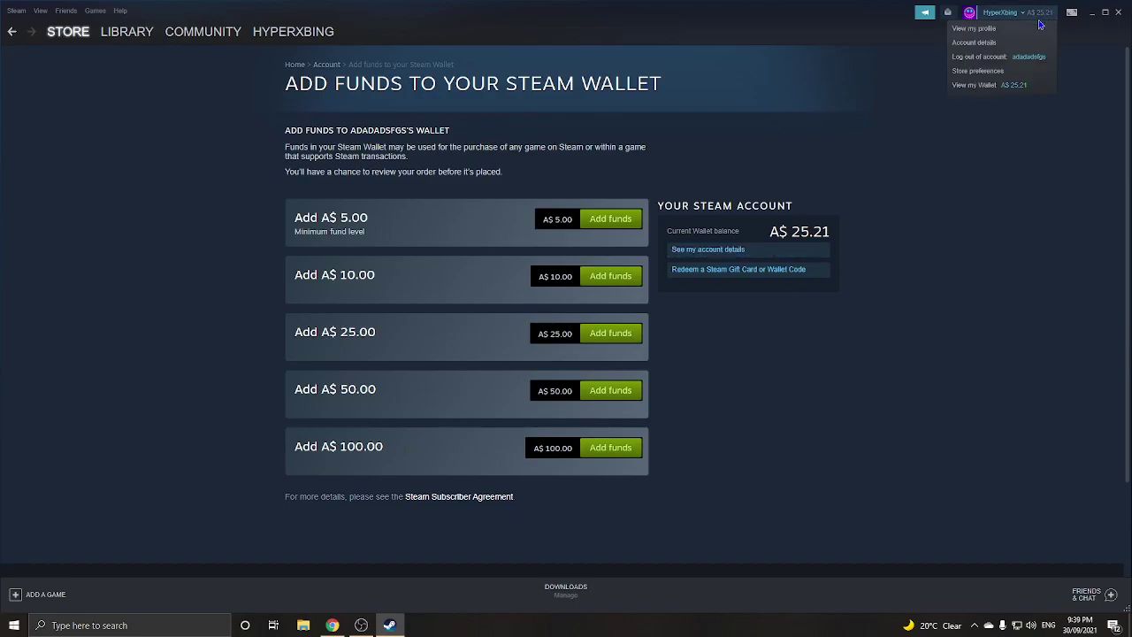
click(992, 86)
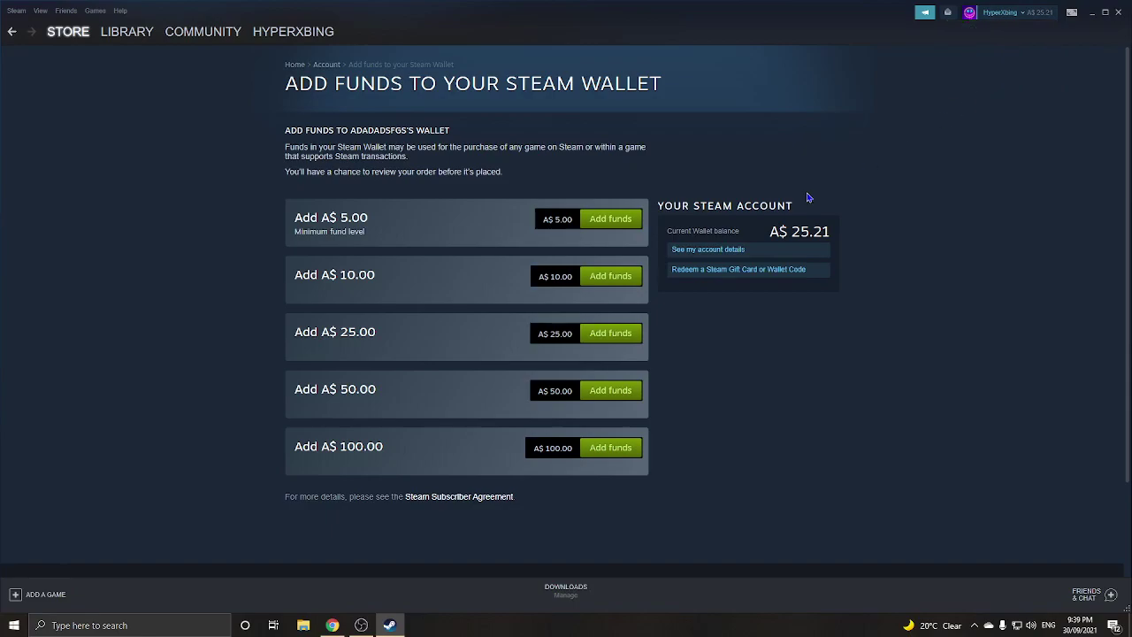
click(728, 251)
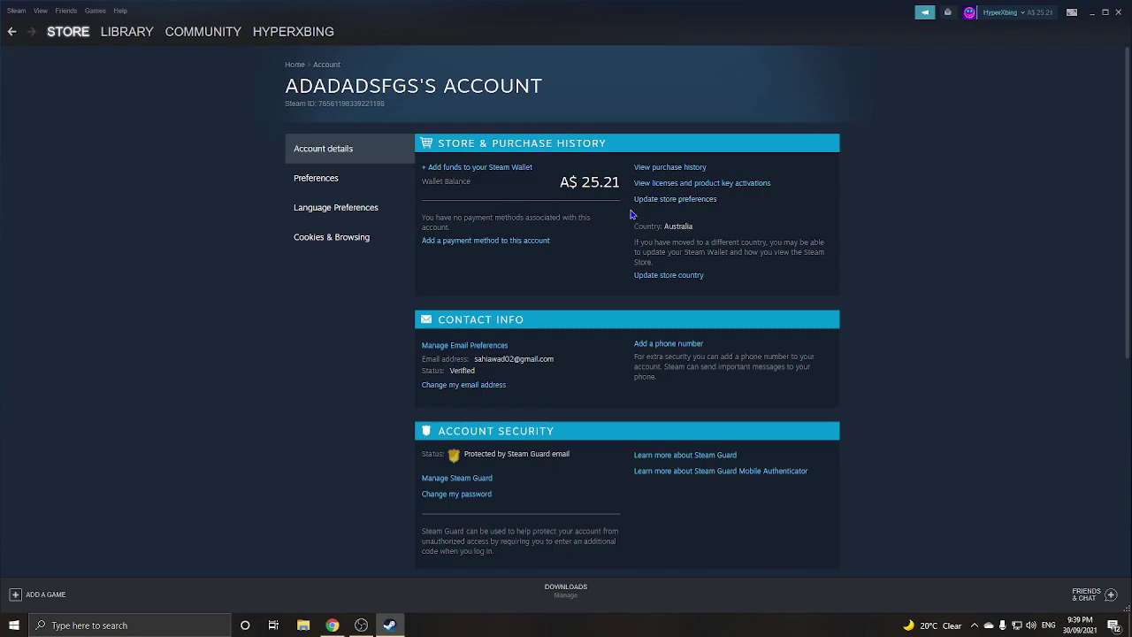
Highlight the A$ 25.21 wallet balance on the account details page, then clear the selection.
mouse_move(548, 199)
mouse_down()
mouse_move(548, 181)
mouse_move(538, 183)
mouse_up()
click(535, 186)
triple_click(525, 186)
click(539, 203)
Close Steam, view the YouTube channel in Chrome, minimise it and restore the OBS window.
click(1117, 15)
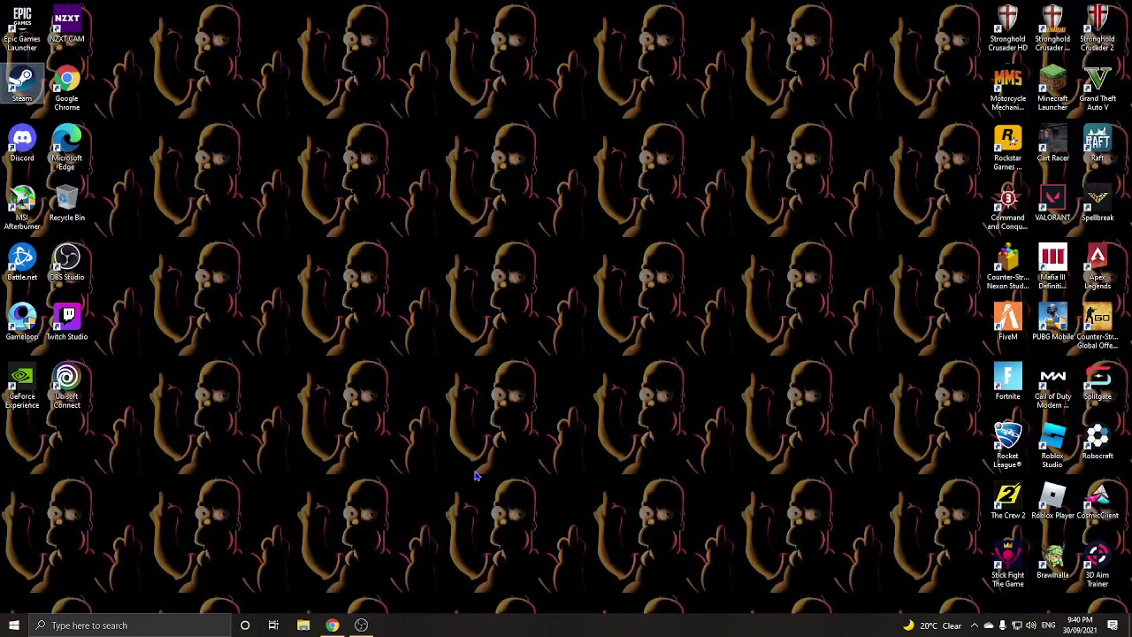
drag(315, 16, 672, 531)
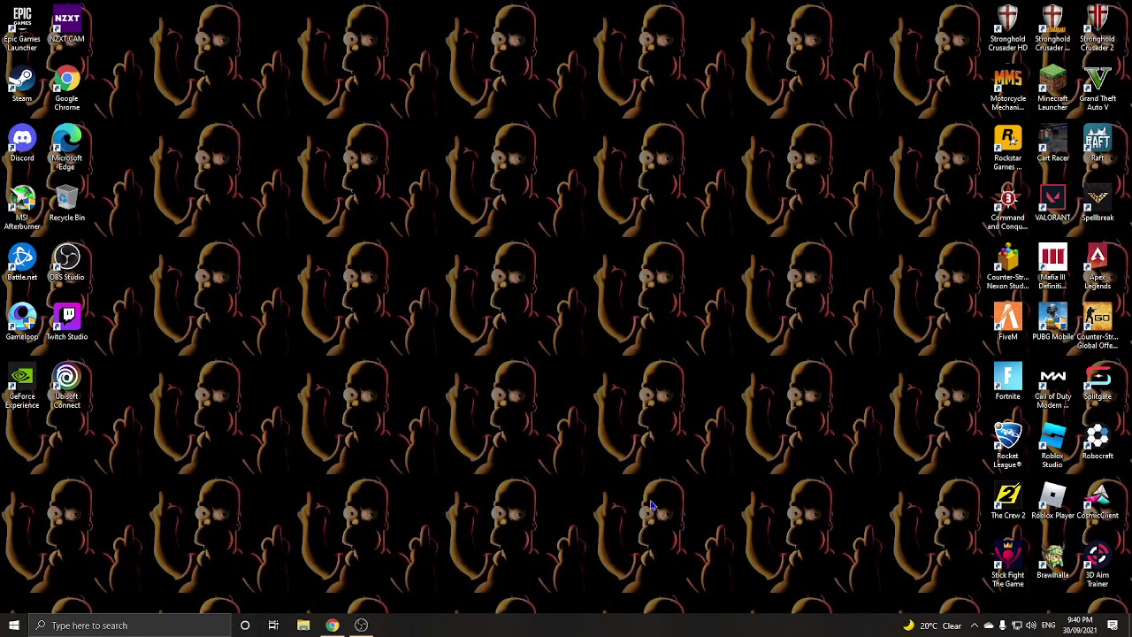
click(331, 625)
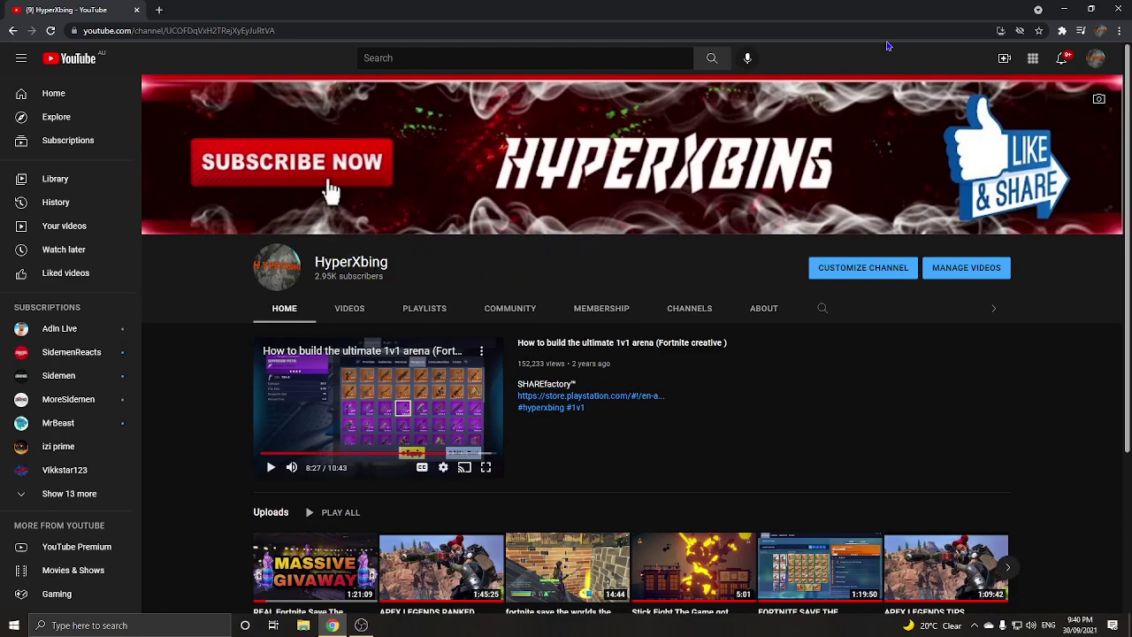
click(1070, 7)
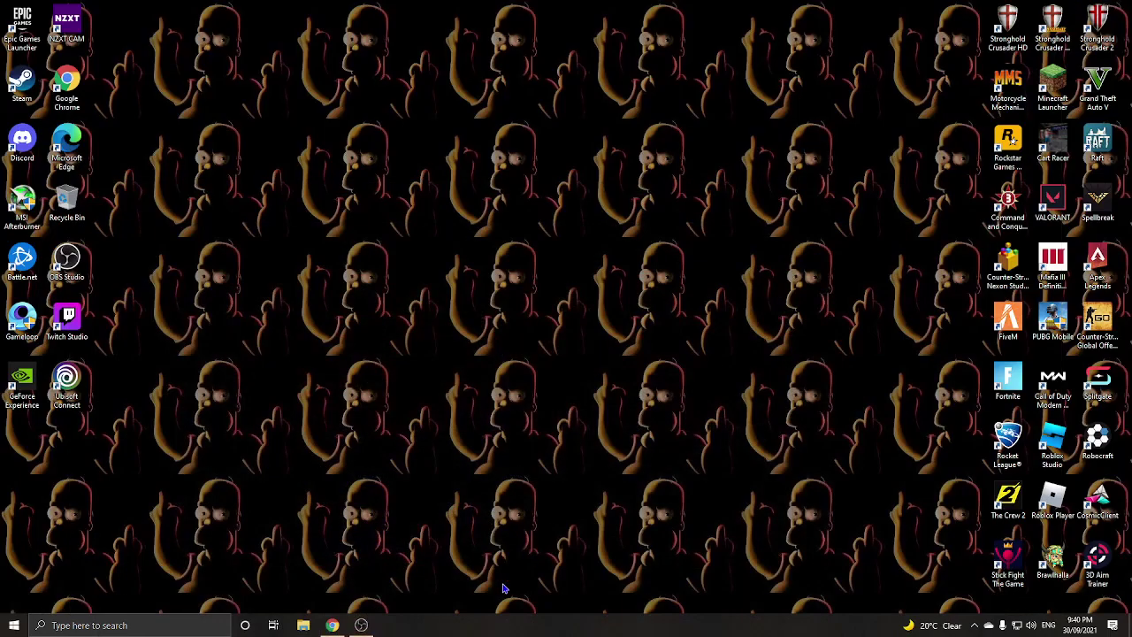
click(362, 625)
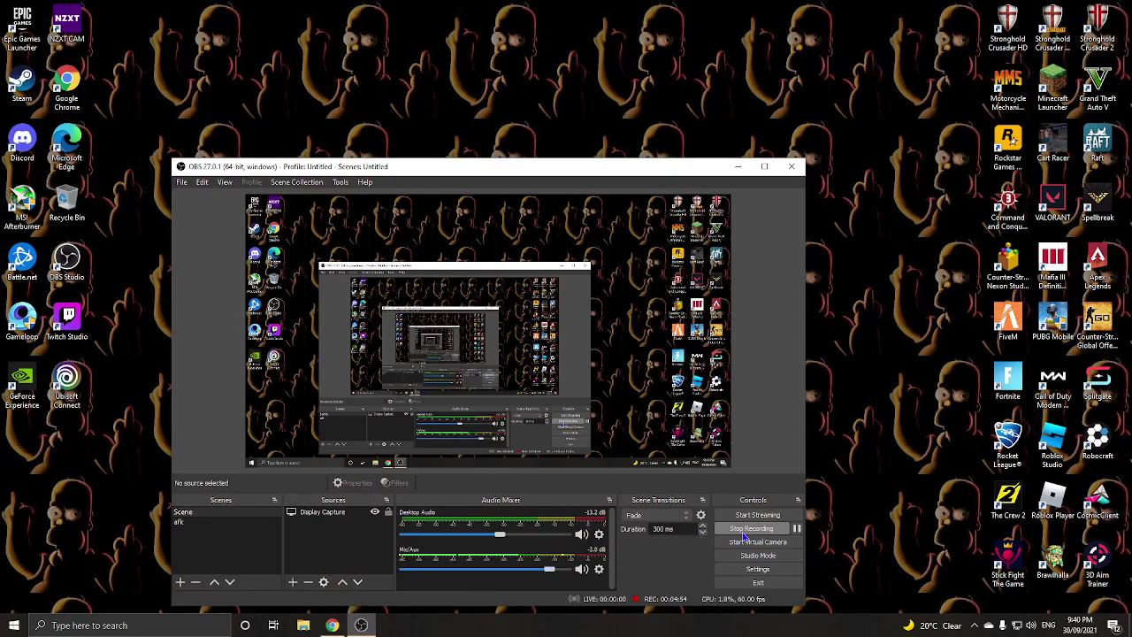